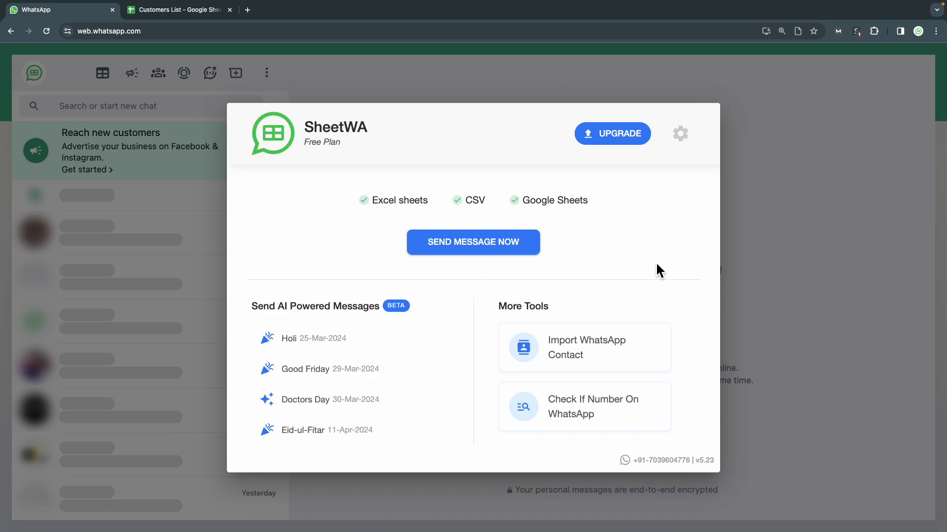
Step: Close the SheetWA home panel over WhatsApp Web
left_click(759, 247)
Step: Switch to the Customers List spreadsheet to review its 14 customers' names and phones
left_click(200, 14)
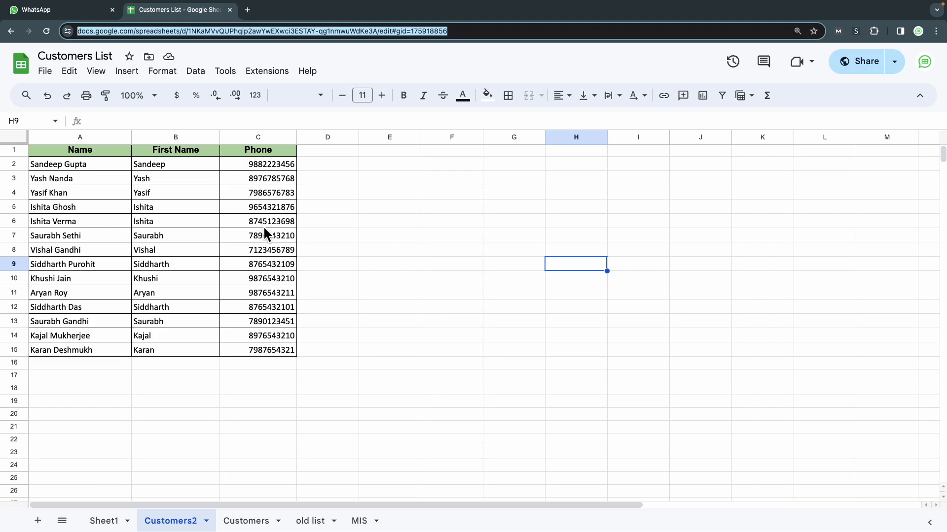
Step: From WhatsApp Web, start a SheetWA bulk send with Google Sheets as the input source
left_click(78, 16)
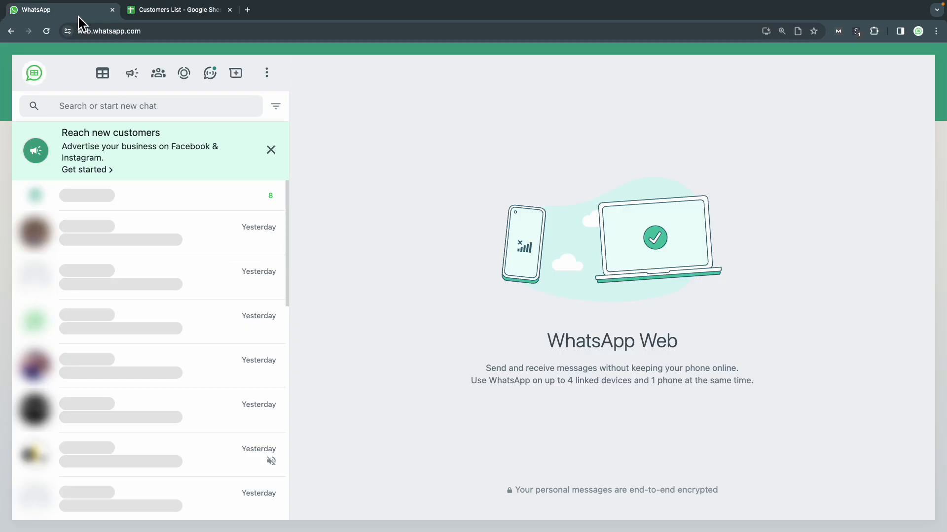
left_click(108, 84)
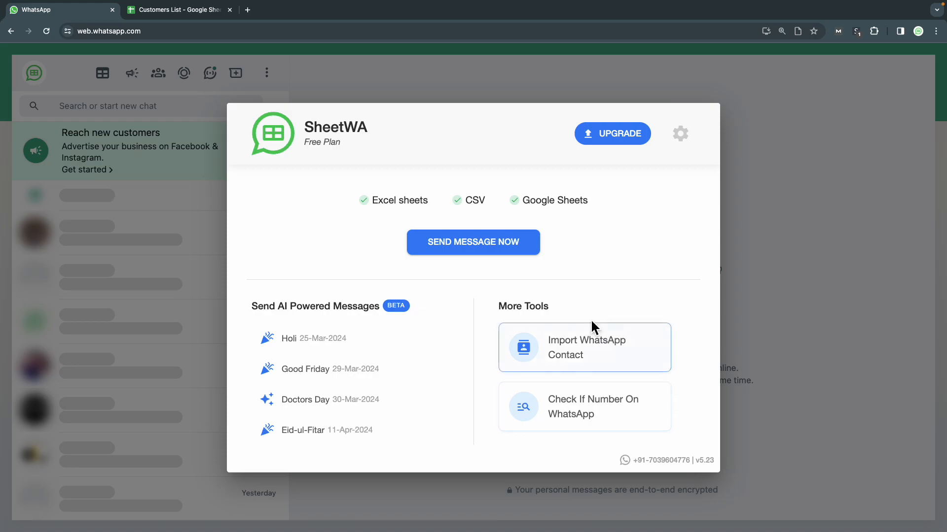
left_click(477, 257)
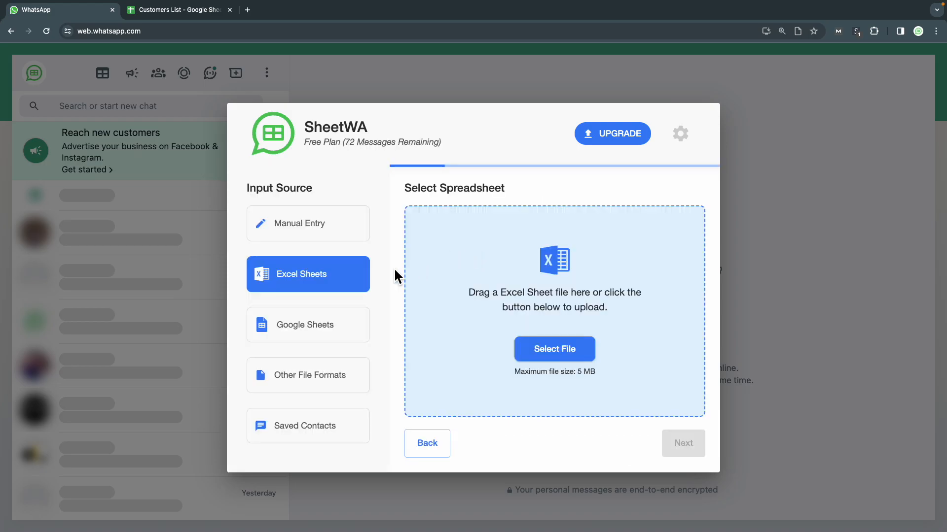
left_click(323, 329)
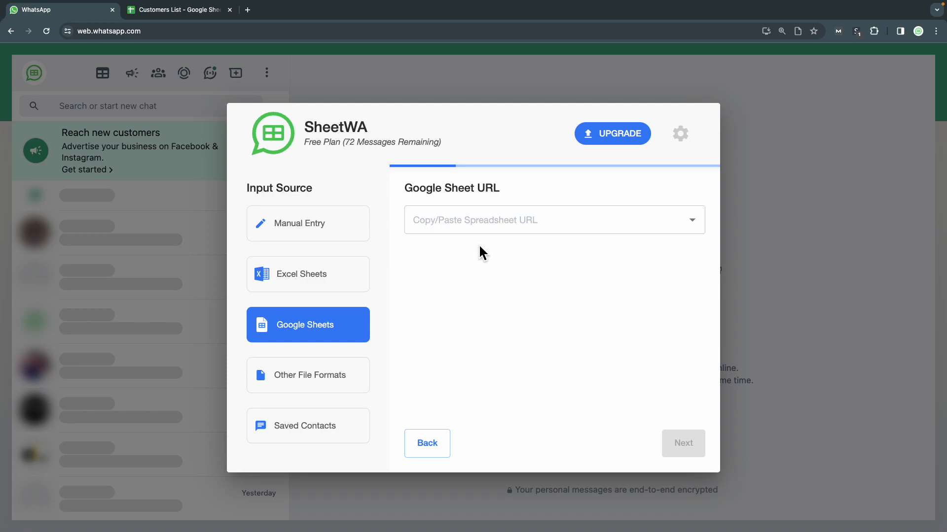
Step: Copy the Customers List spreadsheet URL into SheetWA's Google Sheet URL field
left_click(191, 12)
left_click(193, 31)
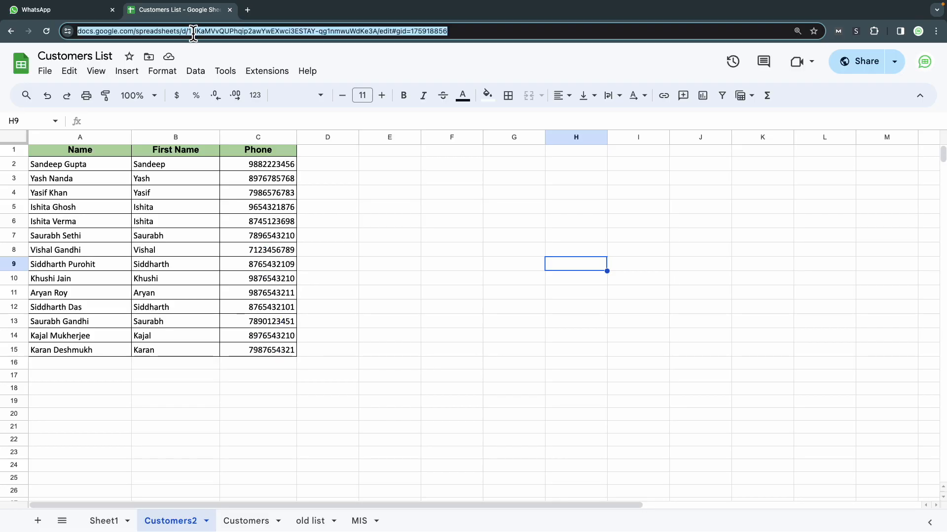
left_click(102, 18)
left_click(490, 217)
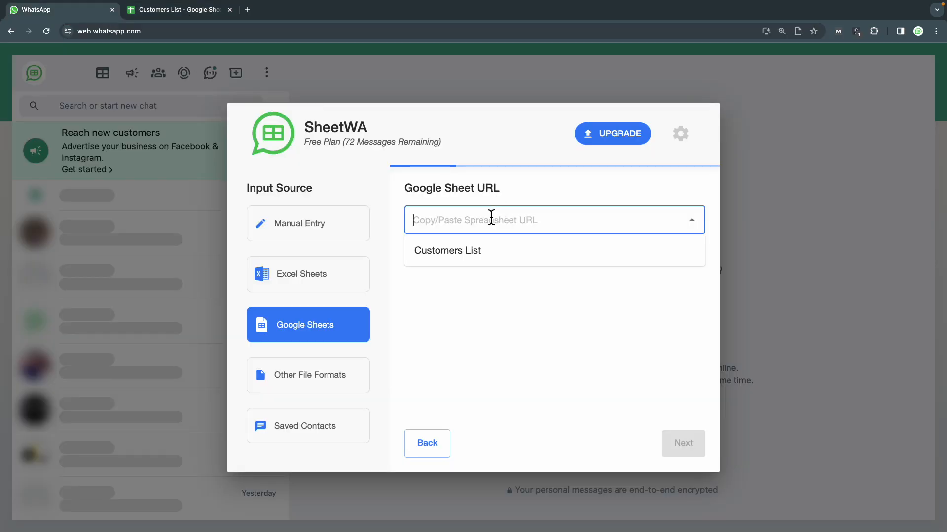
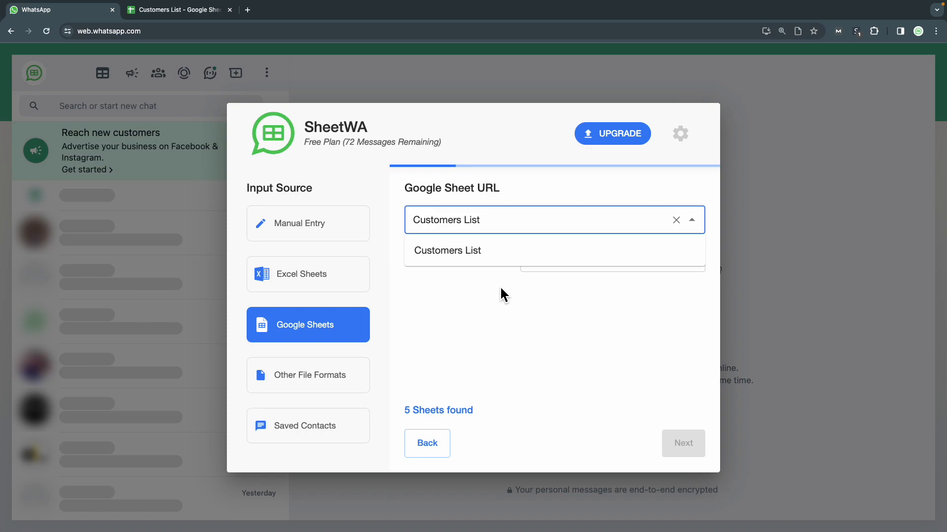
Step: Pick the Customers List spreadsheet and select its Customers sheet
left_click(448, 276)
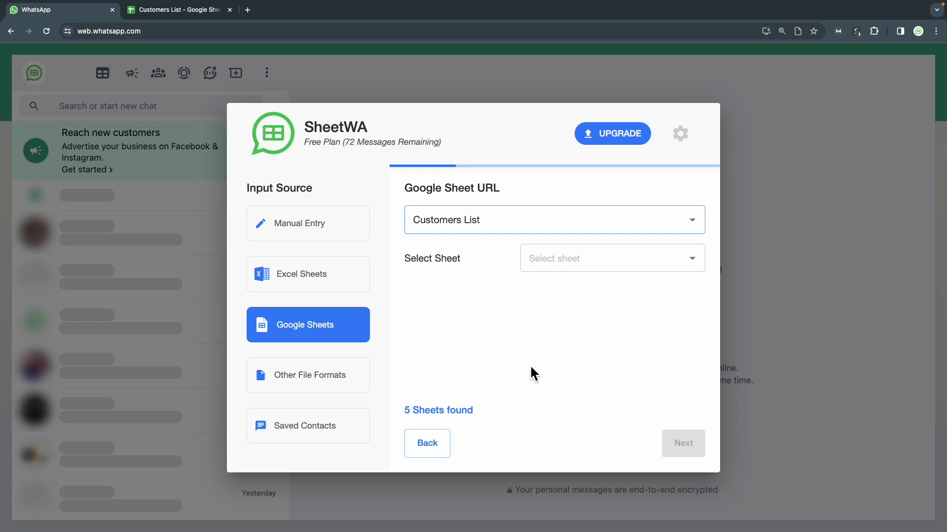
left_click(556, 271)
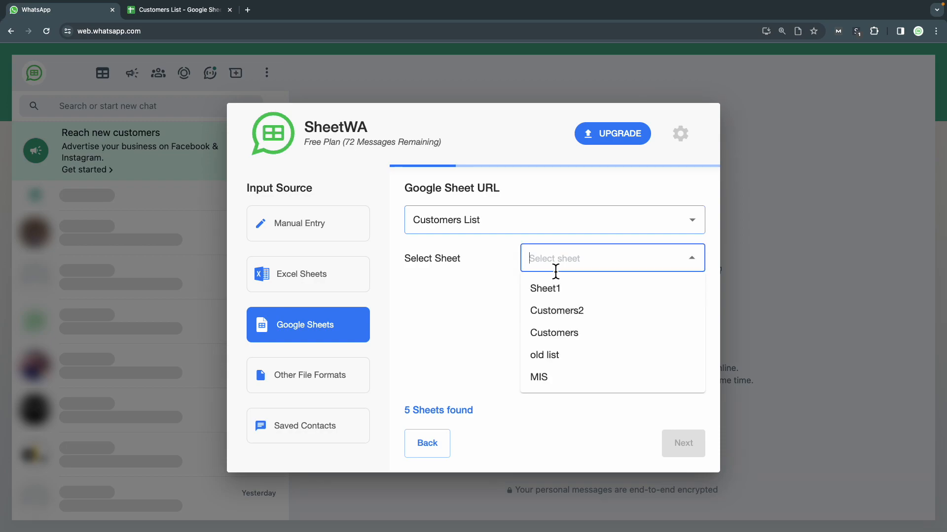
left_click(555, 331)
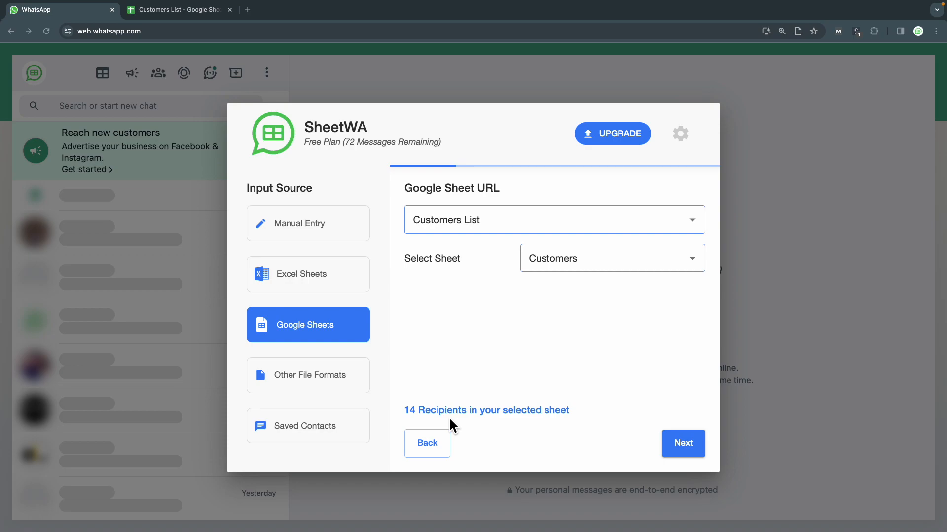
Step: Continue to Map Fields, keeping the default country code India (+91)
left_click(687, 451)
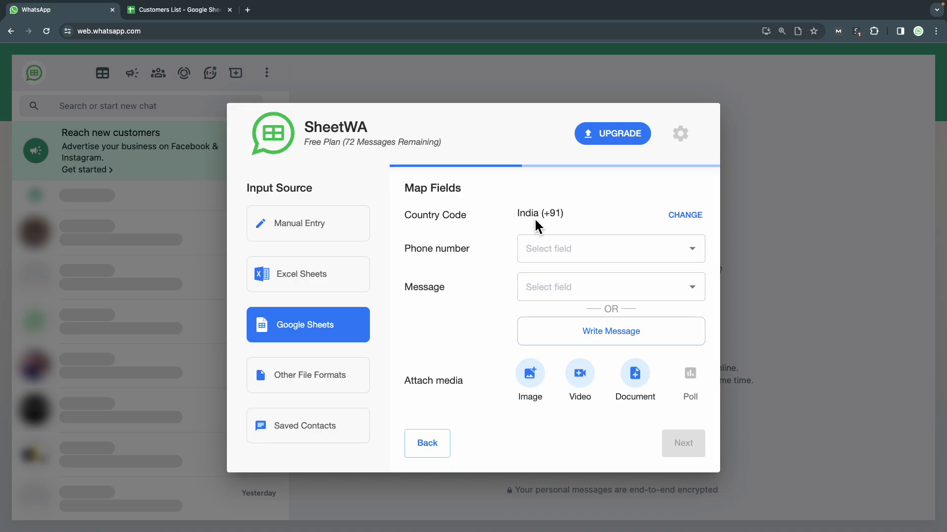
left_click(685, 217)
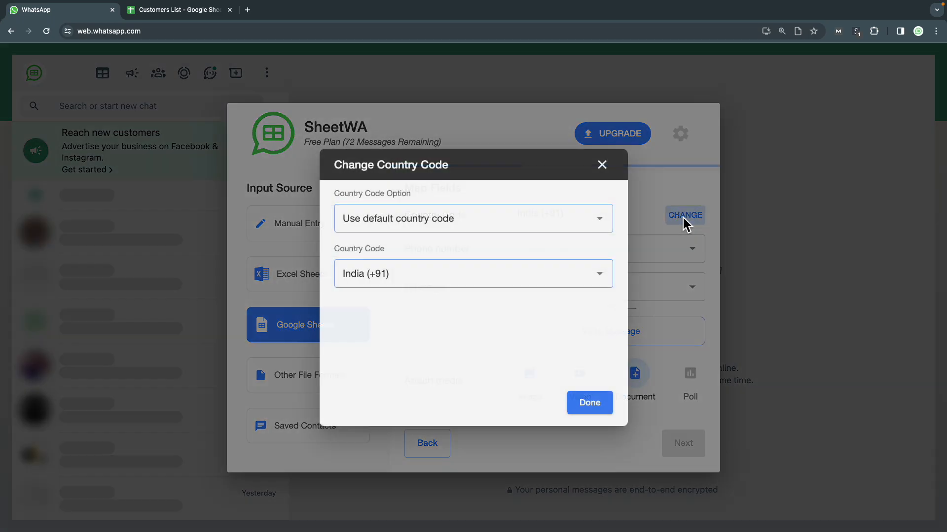
left_click(613, 226)
left_click(612, 226)
left_click(610, 228)
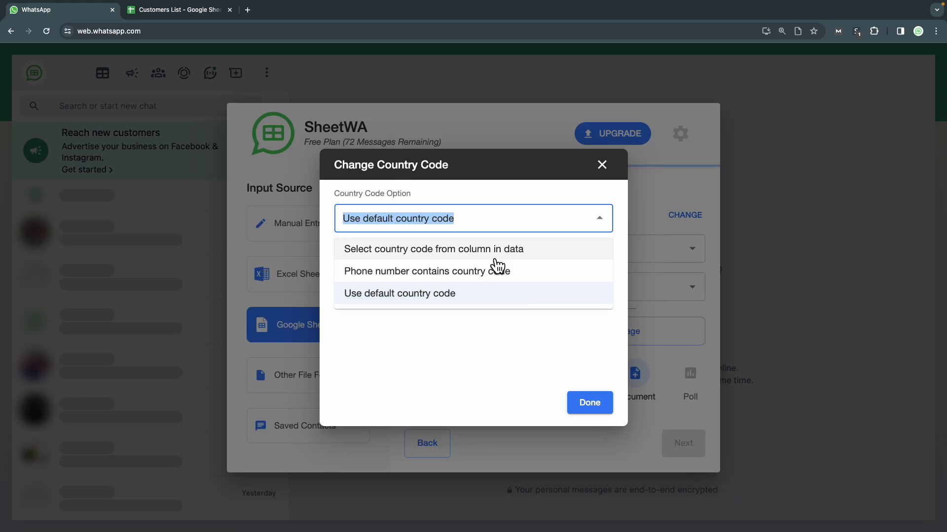
left_click(560, 373)
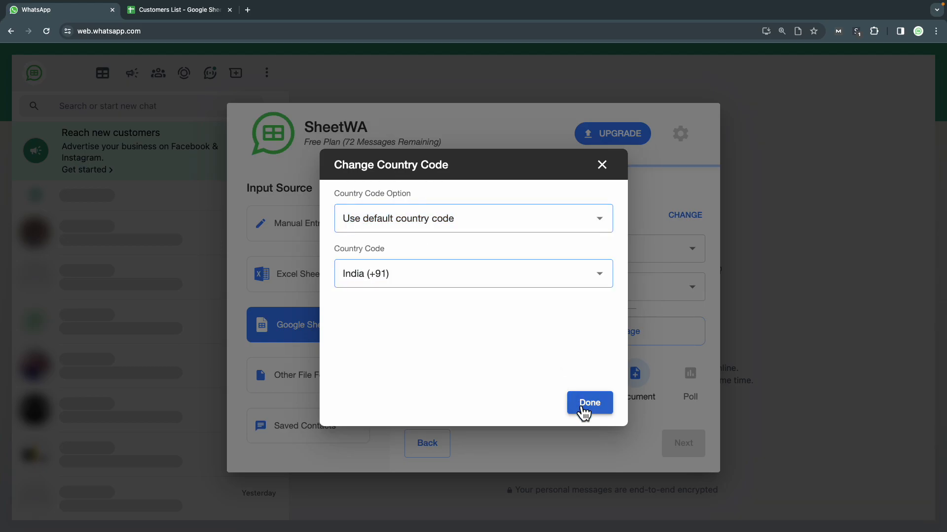
left_click(584, 408)
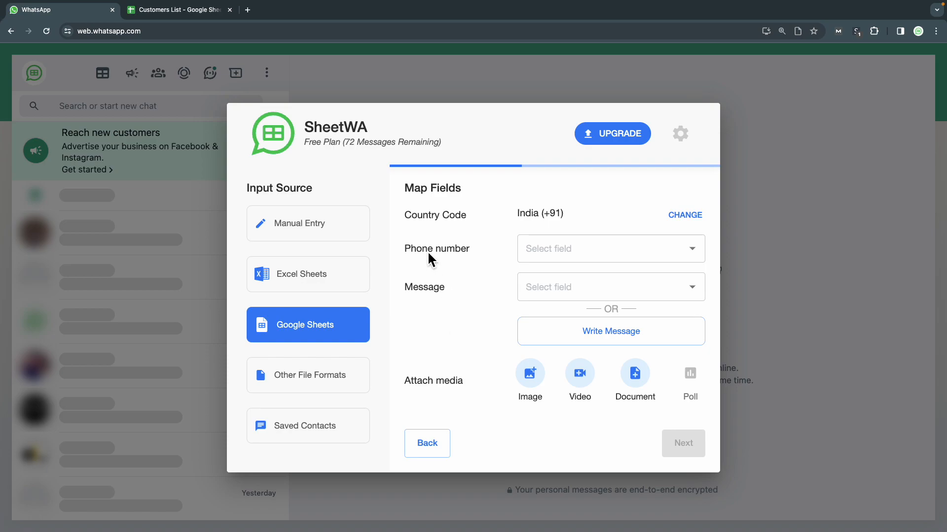
Step: Map the sheet's Phone column as the phone number field after checking the spreadsheet
left_click(553, 251)
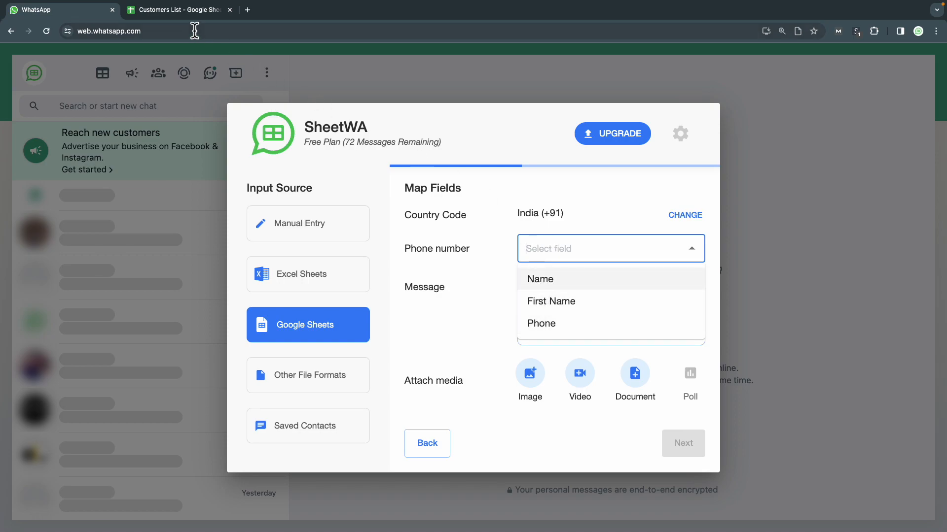
left_click(193, 10)
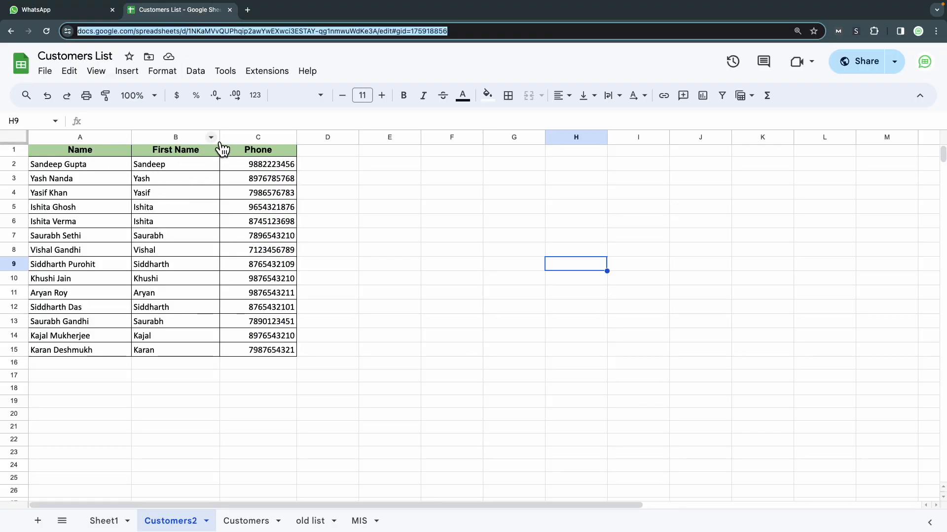
left_click(69, 11)
left_click(211, 13)
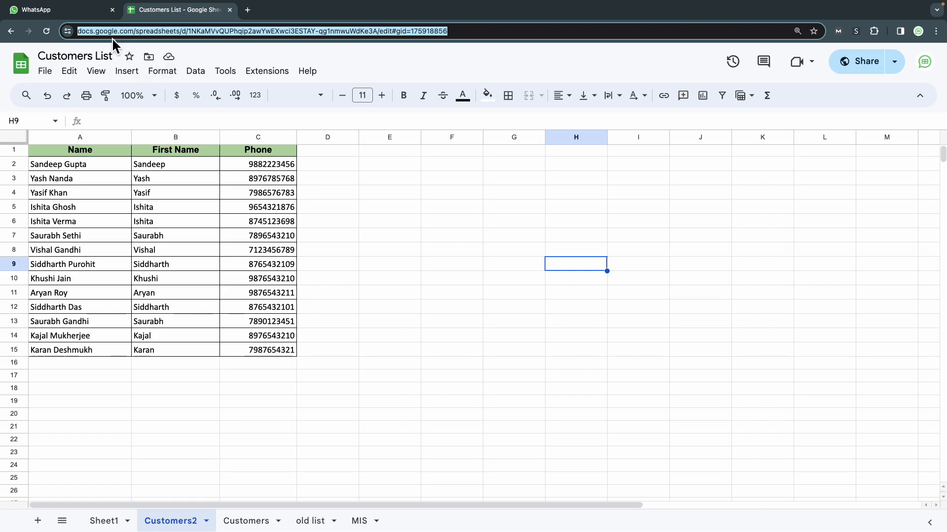
left_click(94, 10)
left_click(530, 250)
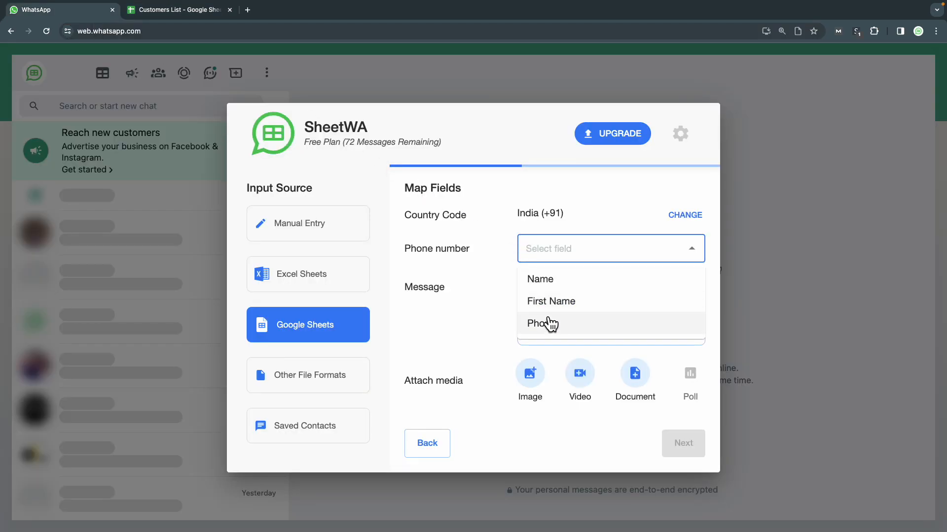
left_click(544, 323)
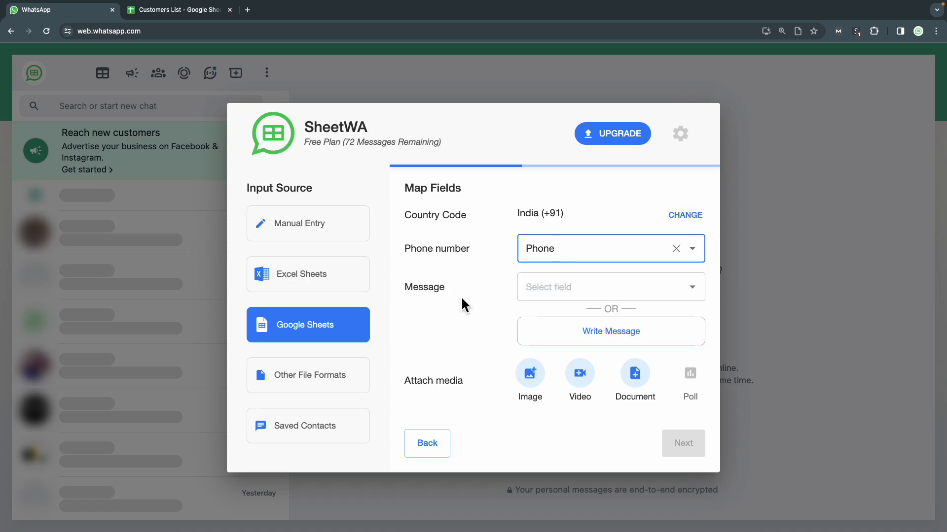
Step: Paste the prepared welcome message and delete the hard-coded name after 'Hey'
left_click(556, 338)
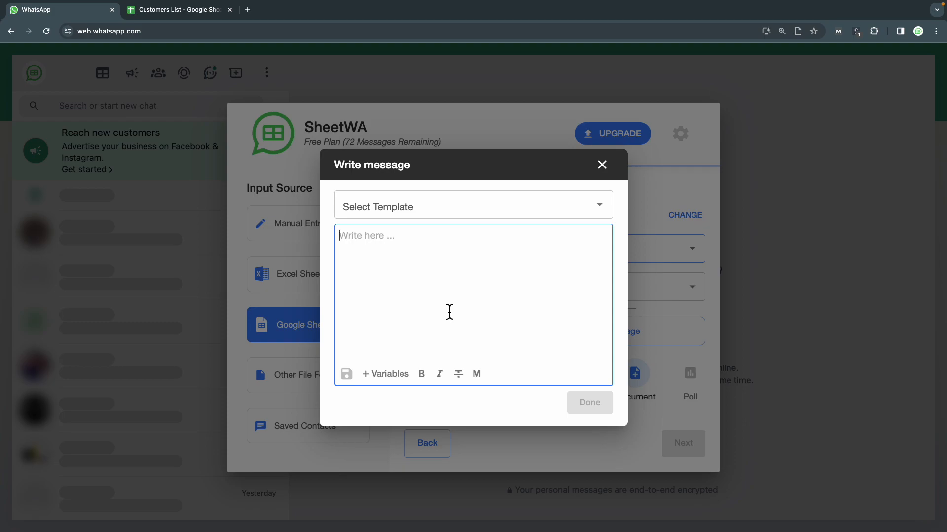
key("super+Tab")
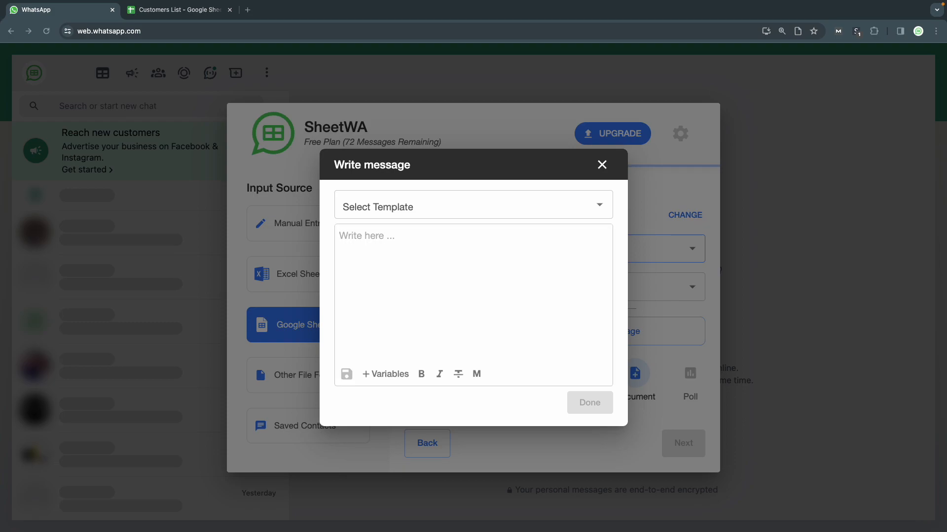
left_click(378, 254)
type("Hey Ashu  Welcome to SheetWA!  Regards, SheetWA Team")
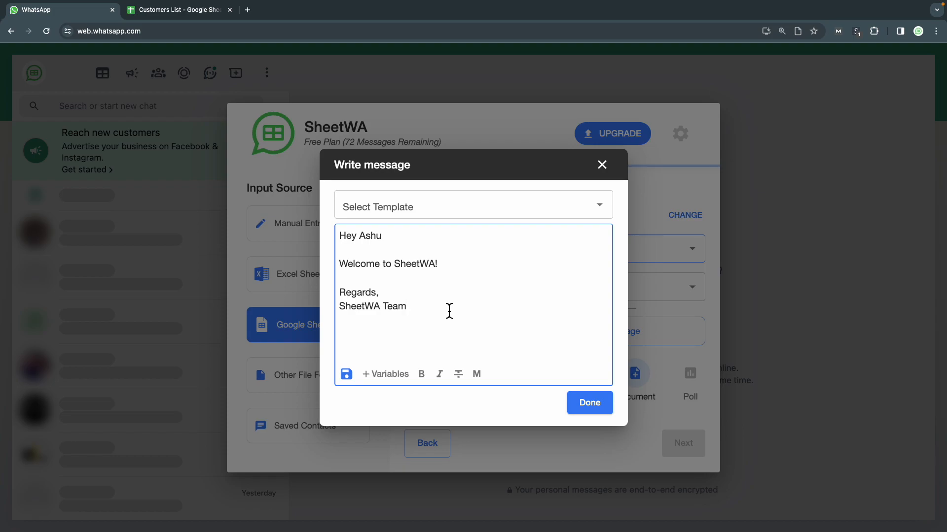
double_click(369, 243)
key("BackSpace")
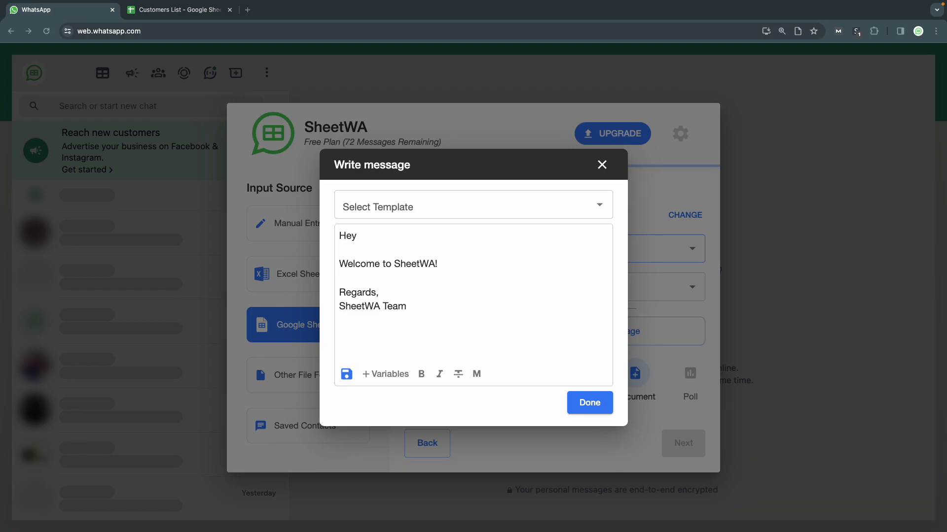
Step: Insert the {{First Name}} variable right after 'Hey' in the message
left_click(385, 377)
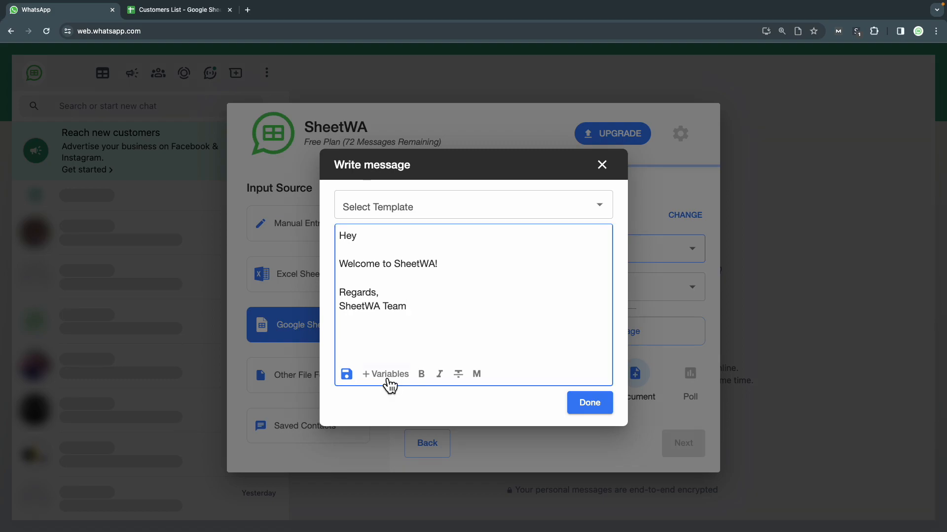
left_click(383, 375)
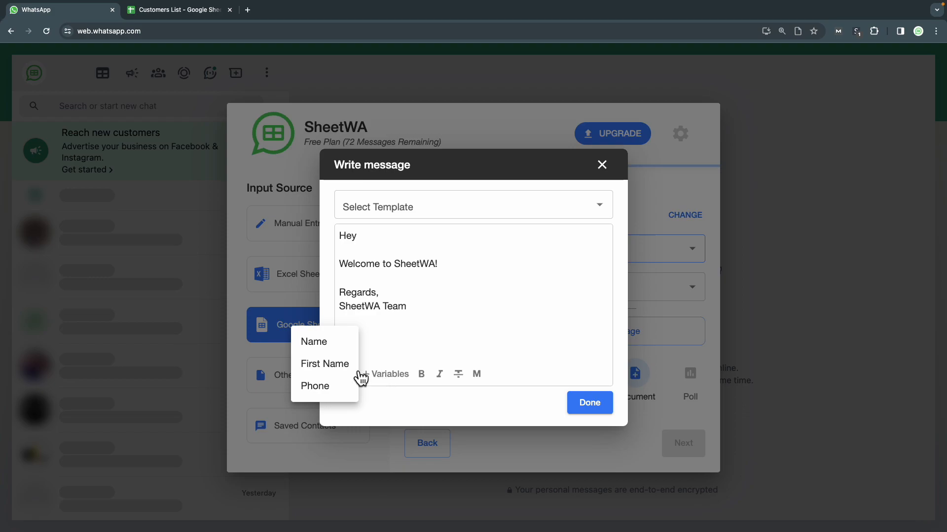
left_click(321, 365)
key("BackSpace")
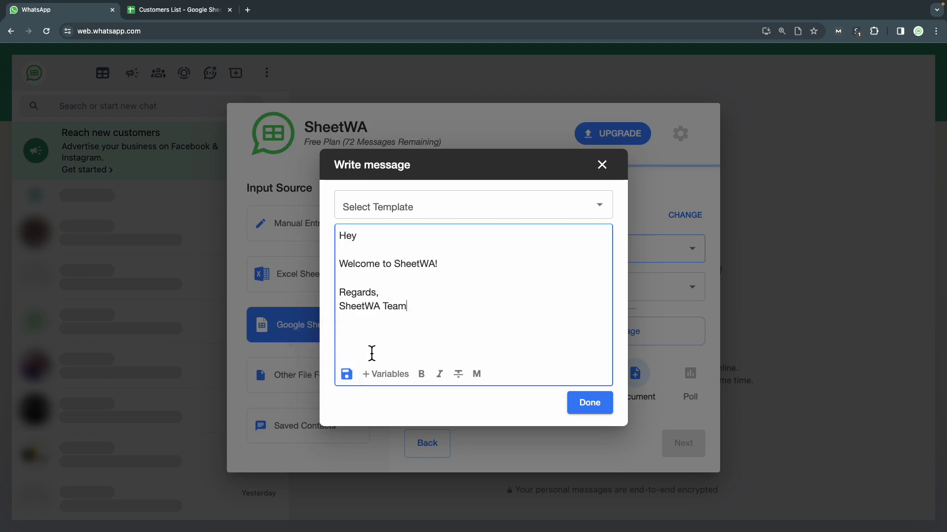
left_click(389, 378)
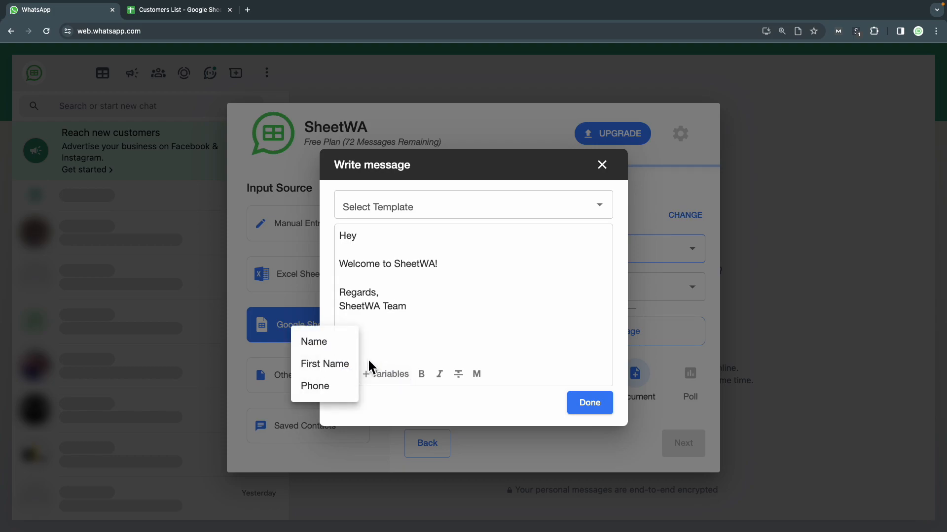
left_click(364, 364)
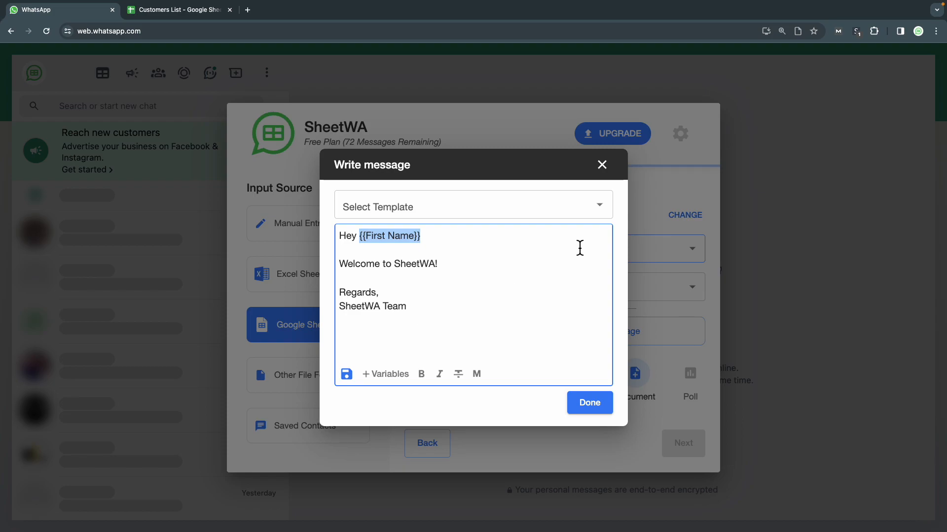
Step: Load the saved Welcome Msg template and confirm it as the message
left_click(610, 216)
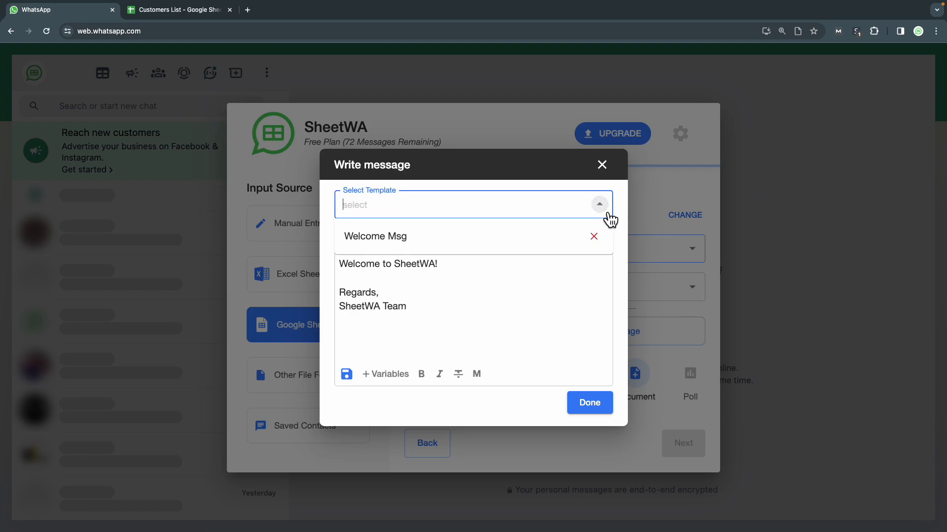
left_click(417, 247)
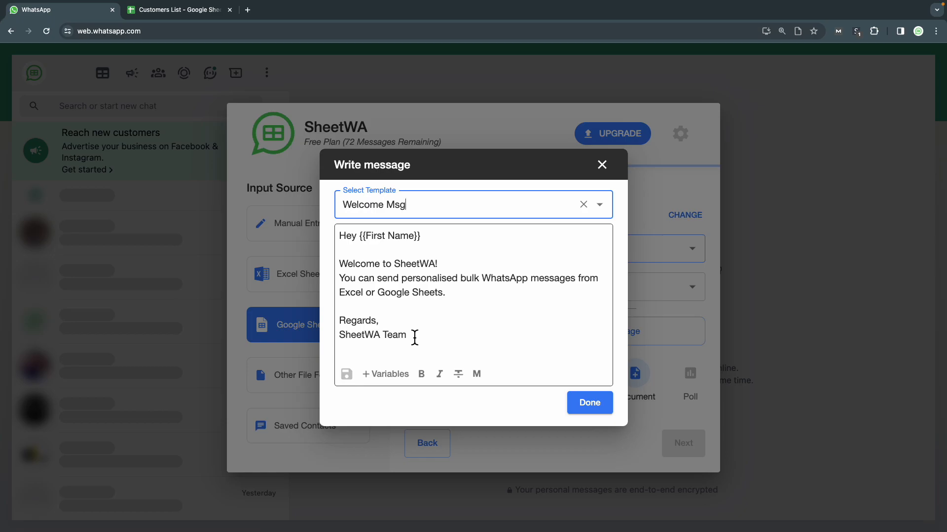
left_click(584, 410)
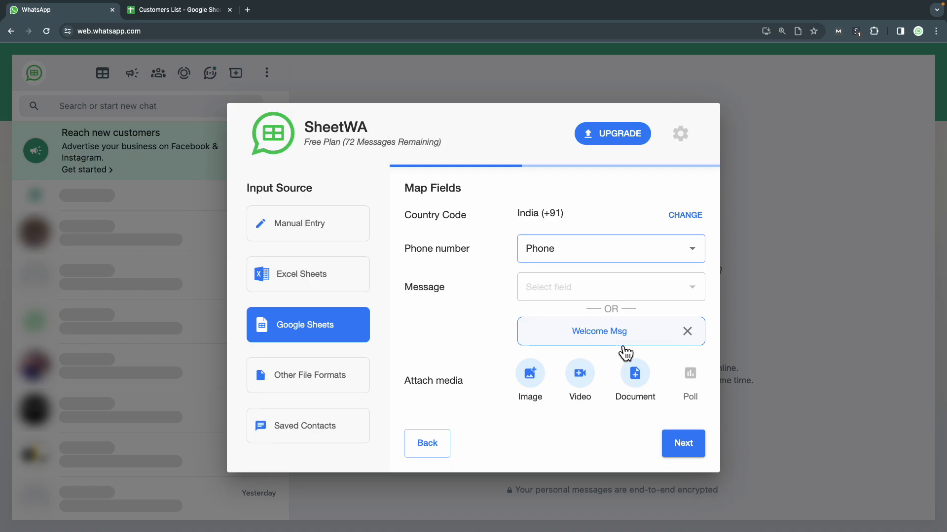
Step: Step through the personalised Welcome Msg previews, then continue to Advanced Settings
left_click(684, 444)
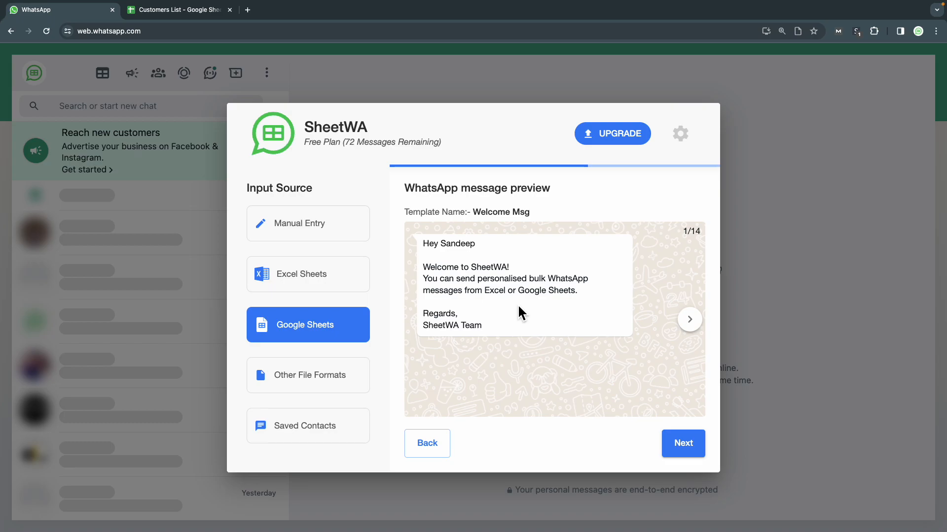
left_click(692, 326)
left_click(692, 326)
left_click(692, 326)
left_click(693, 326)
left_click(693, 327)
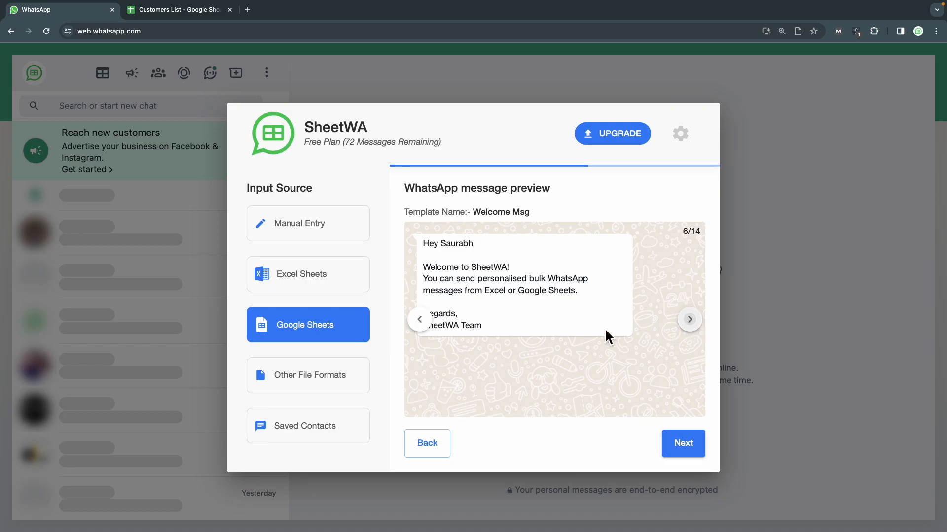
left_click(428, 326)
left_click(428, 326)
left_click(427, 326)
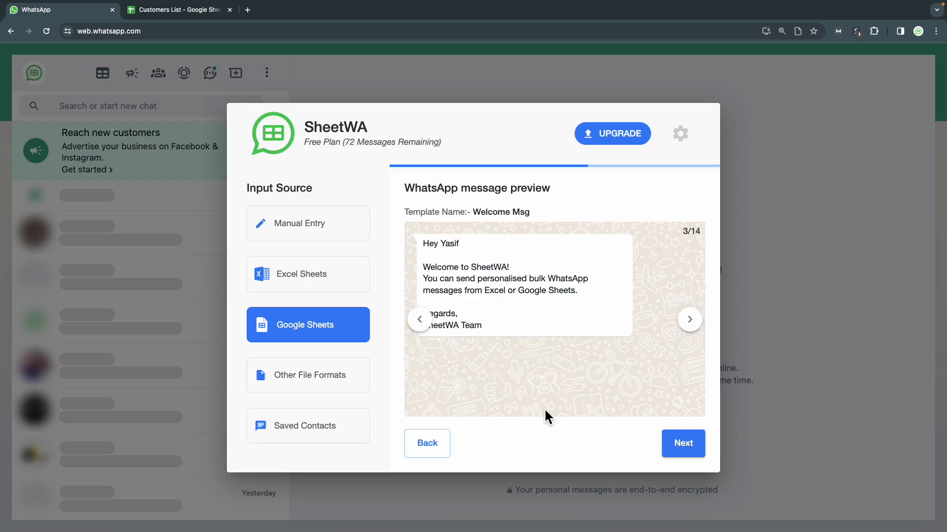
left_click(679, 454)
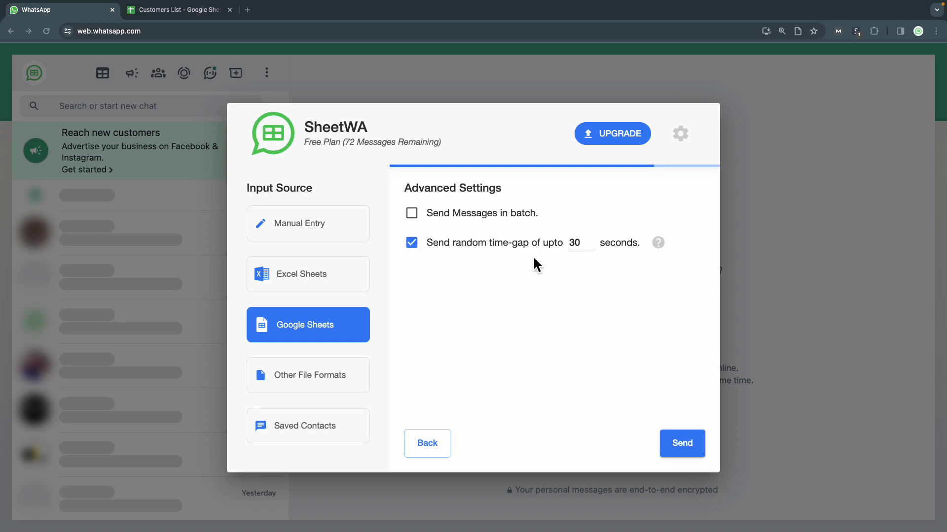
Step: Set the random time-gap between messages to 10 seconds
left_click(659, 244)
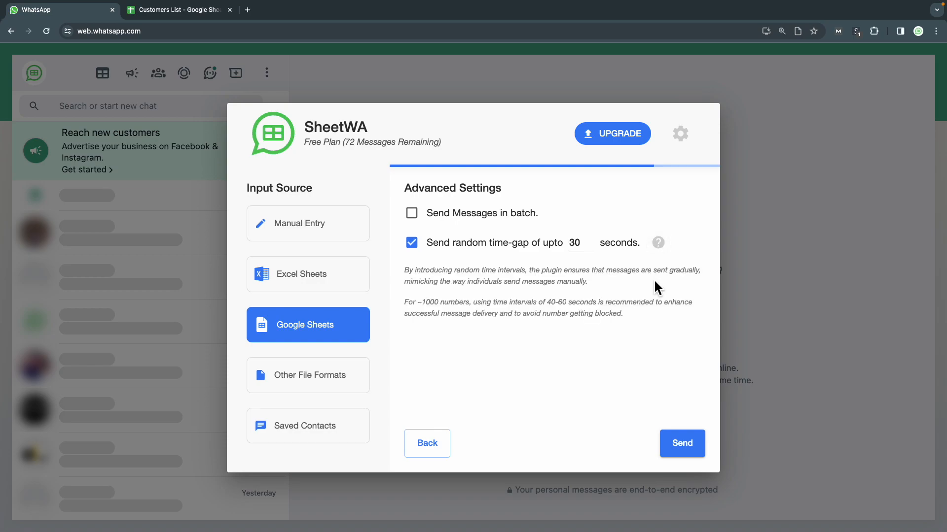
double_click(571, 246)
type("10")
Step: Launch the bulk send of personalised welcome messages to all 14 contacts from the sheet
left_click(686, 451)
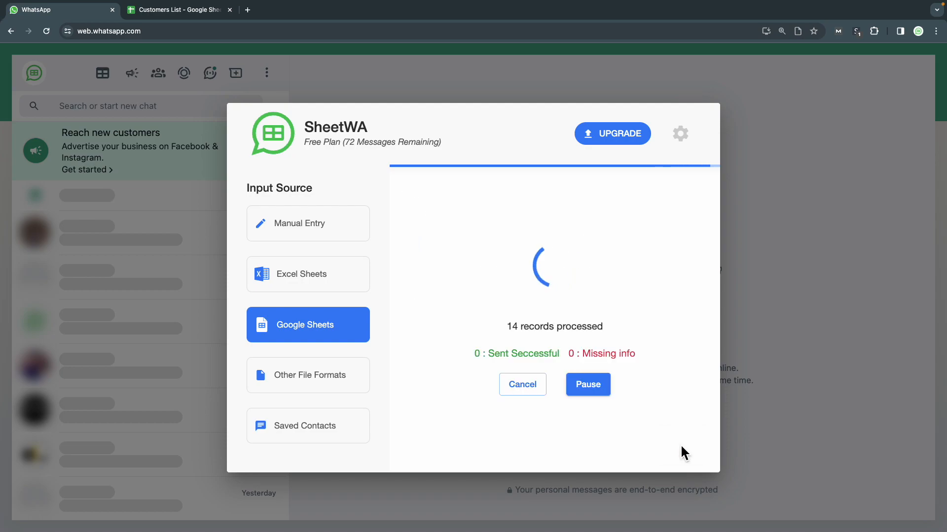